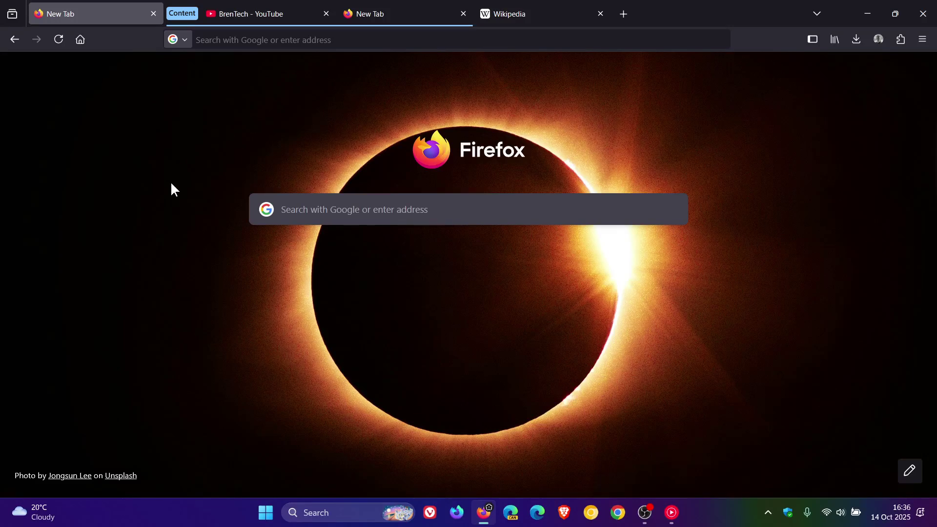
# - Open the About Firefox window from the Help menu to confirm version 144.0 (64-bit)
pyautogui.click(923, 39)
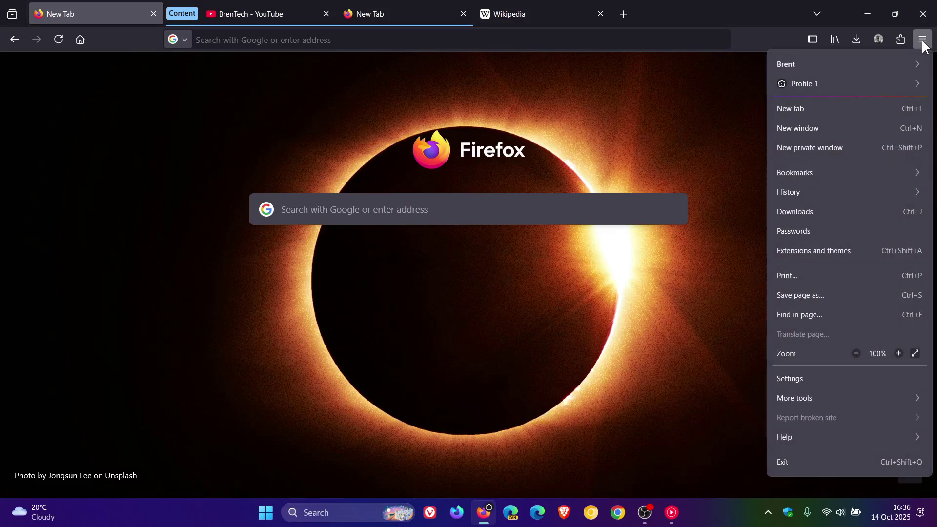
pyautogui.click(822, 435)
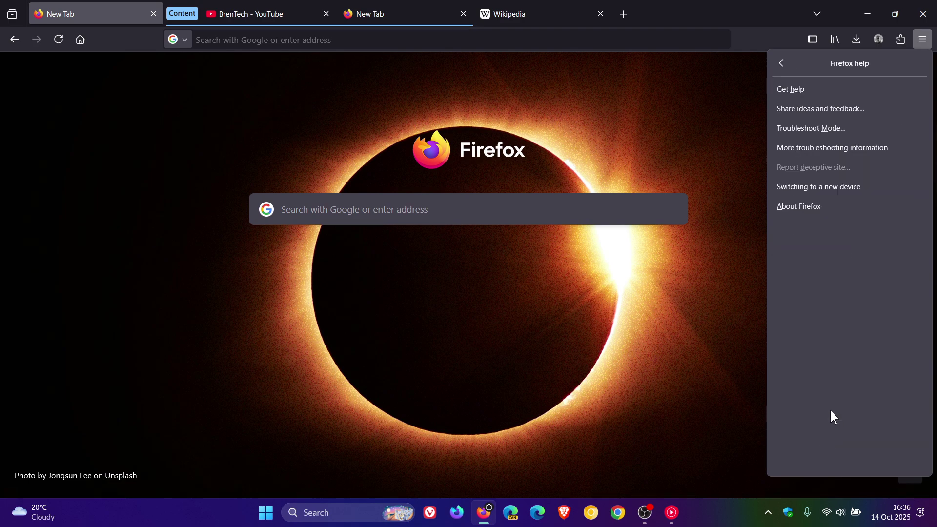
pyautogui.click(830, 205)
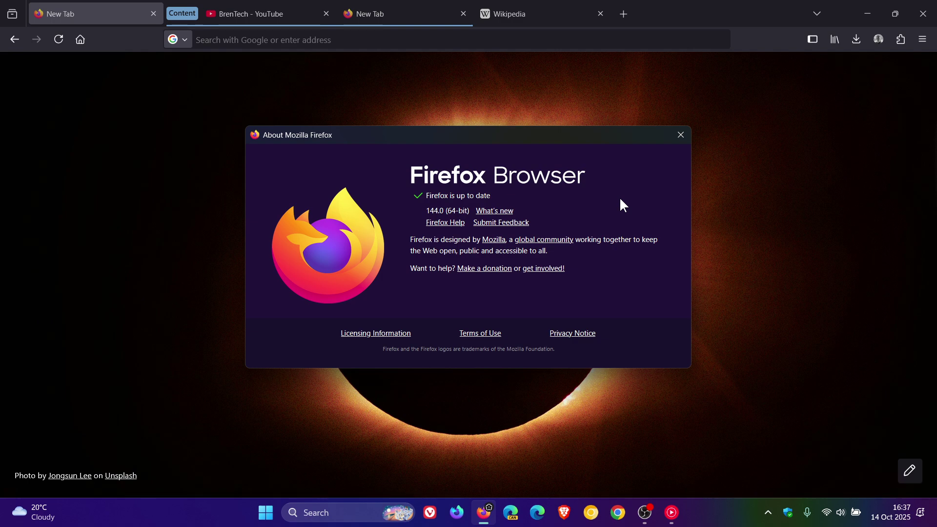
# - Close the About window, switch to the BrenTech - YouTube tab, then collapse and re-expand the Content group
pyautogui.click(681, 137)
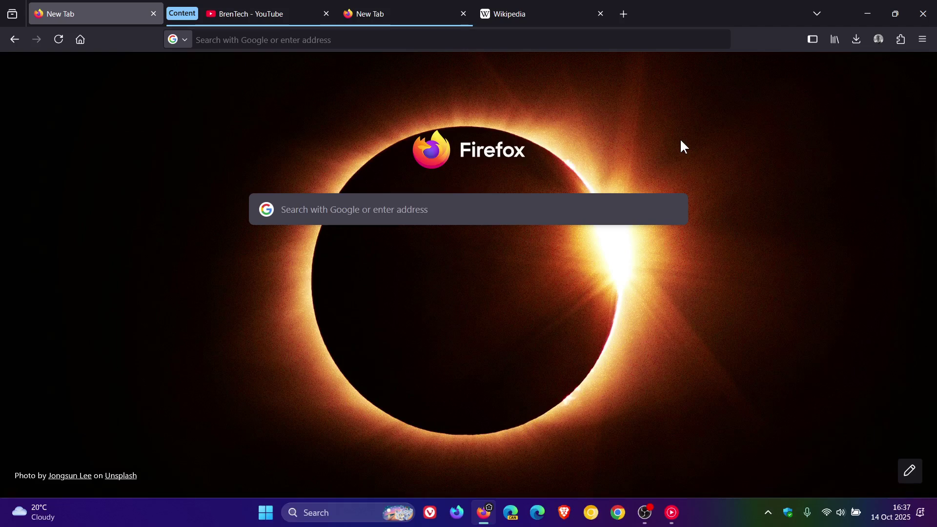
pyautogui.click(247, 14)
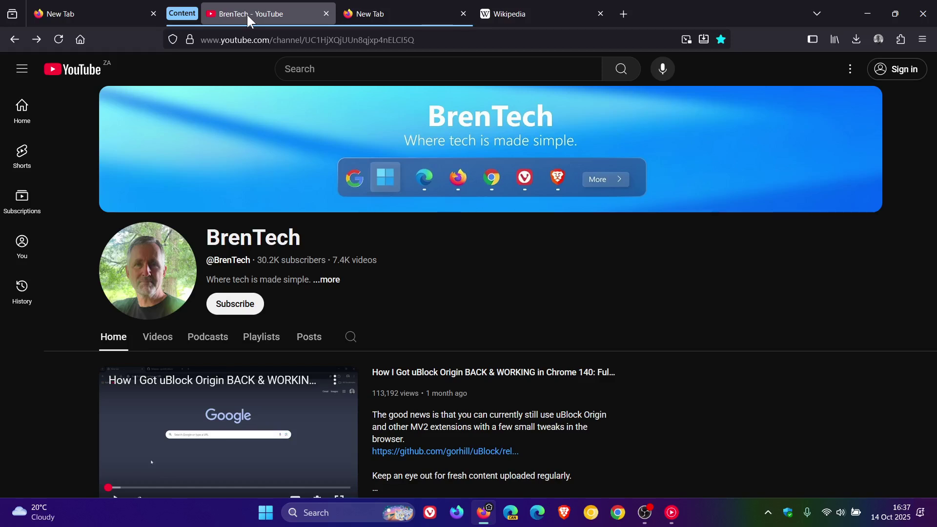
pyautogui.click(190, 15)
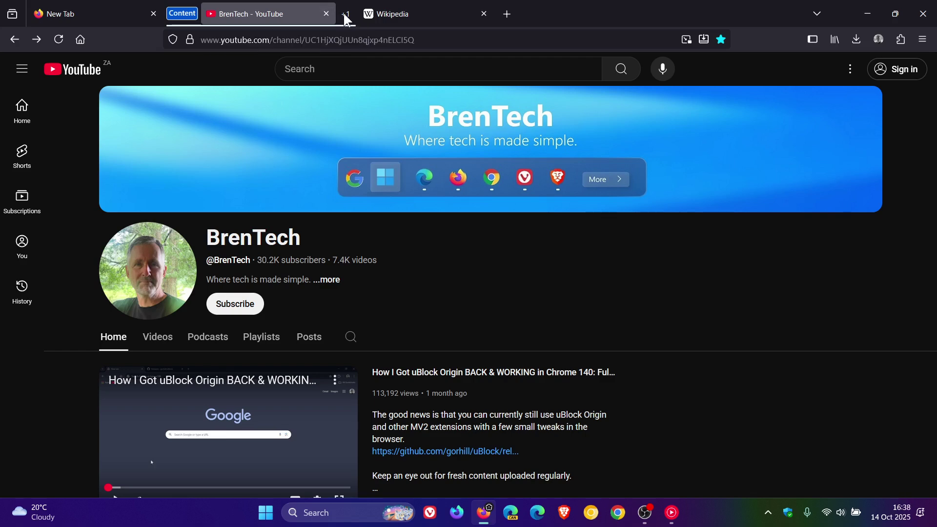
pyautogui.click(191, 15)
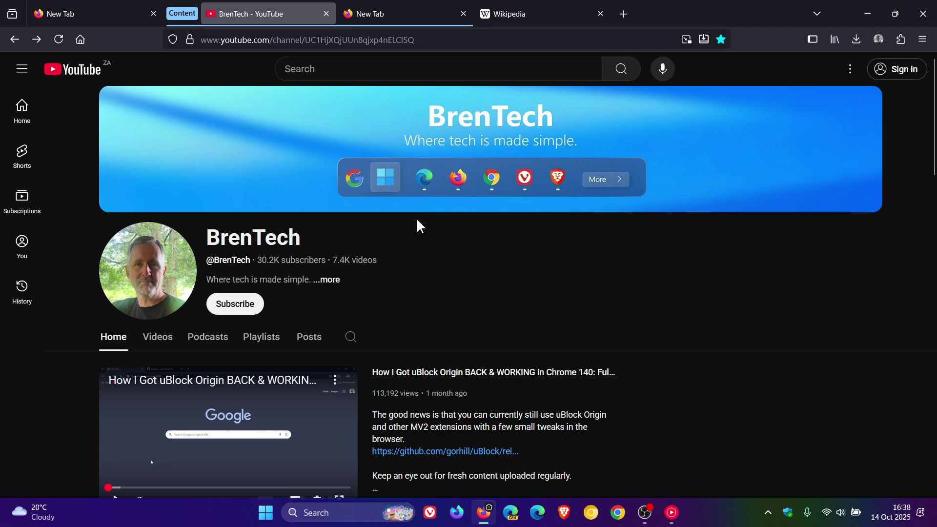
# - Collapse the Content tab group and drag the Wikipedia tab leftward past it
pyautogui.click(192, 16)
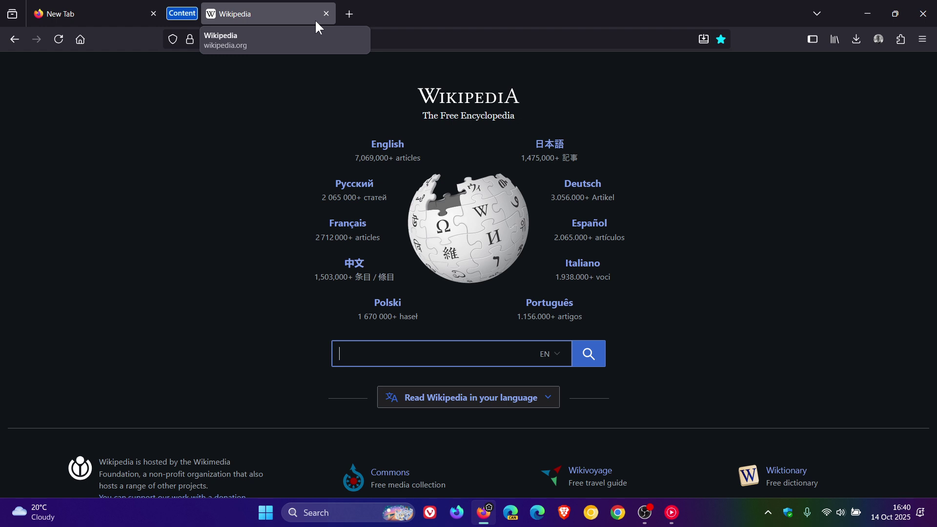
pyautogui.moveTo(309, 19); pyautogui.dragTo(288, 24)
# - Switch to the New Tab tab
pyautogui.click(92, 16)
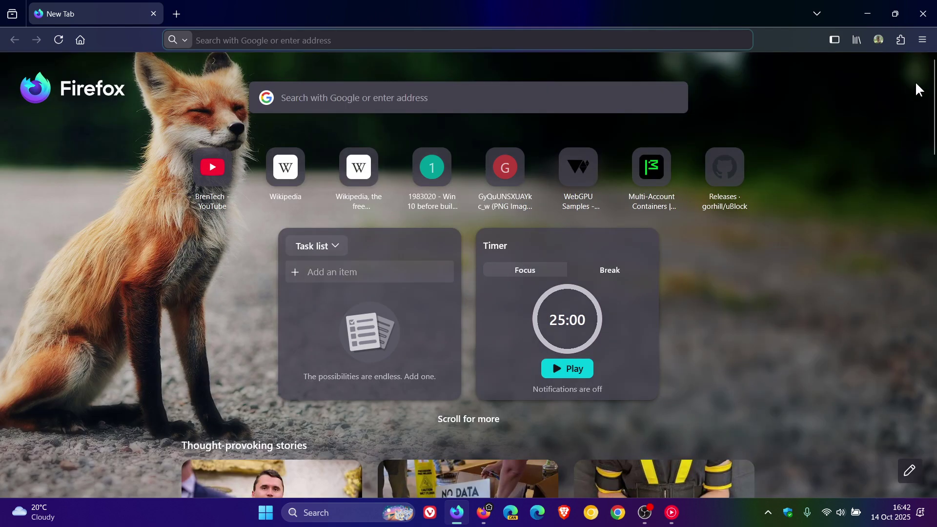
# - Edit the Original profile via Manage profiles without changes, then minimize the Nightly window
pyautogui.click(923, 40)
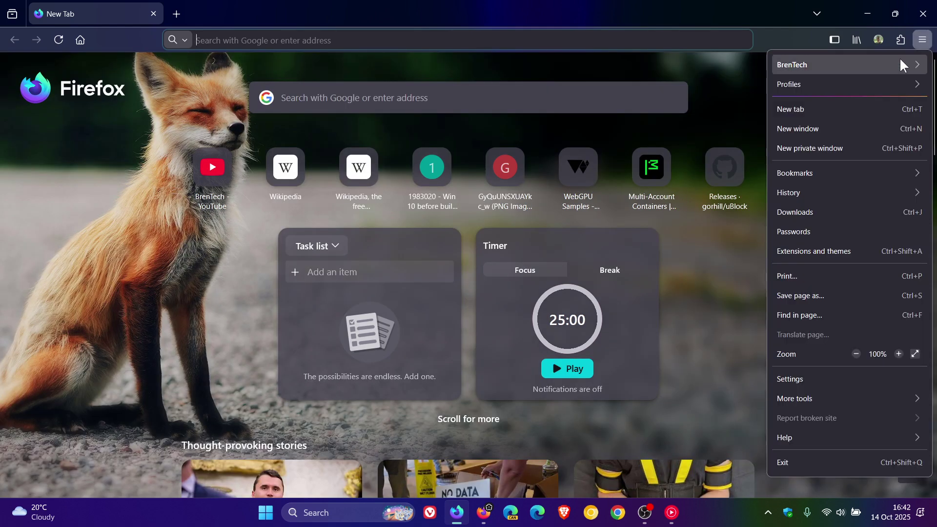
pyautogui.click(864, 83)
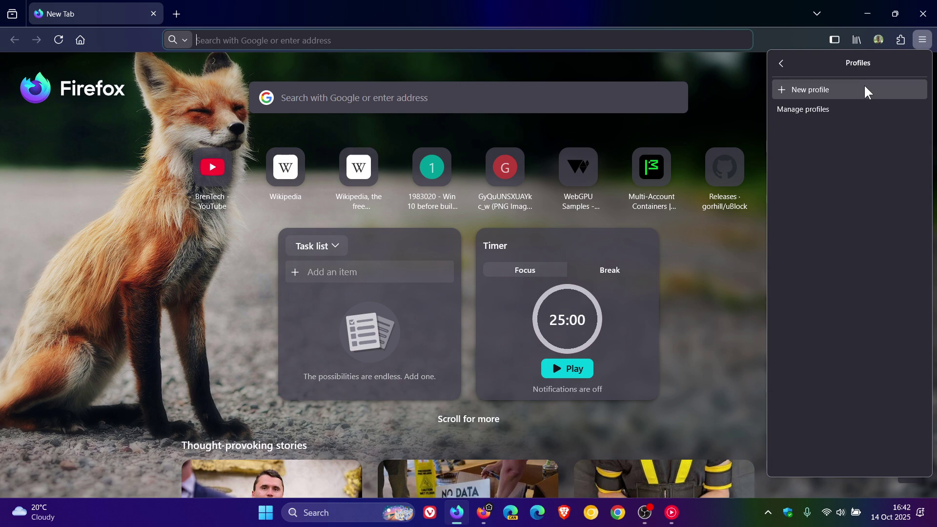
pyautogui.click(795, 113)
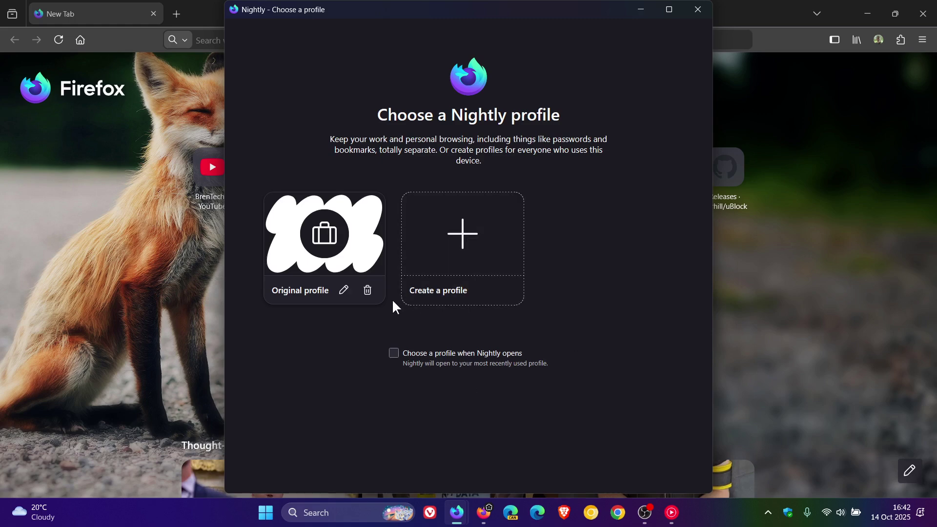
pyautogui.click(344, 289)
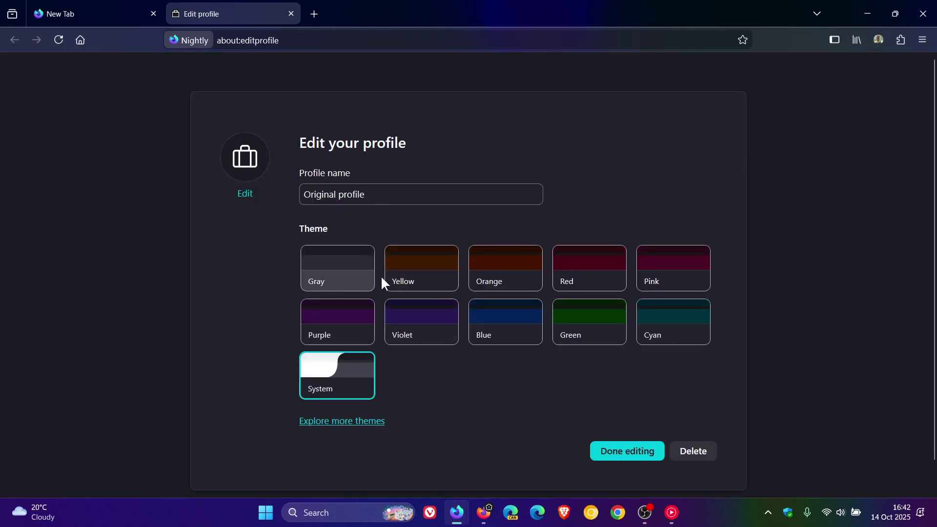
pyautogui.click(633, 449)
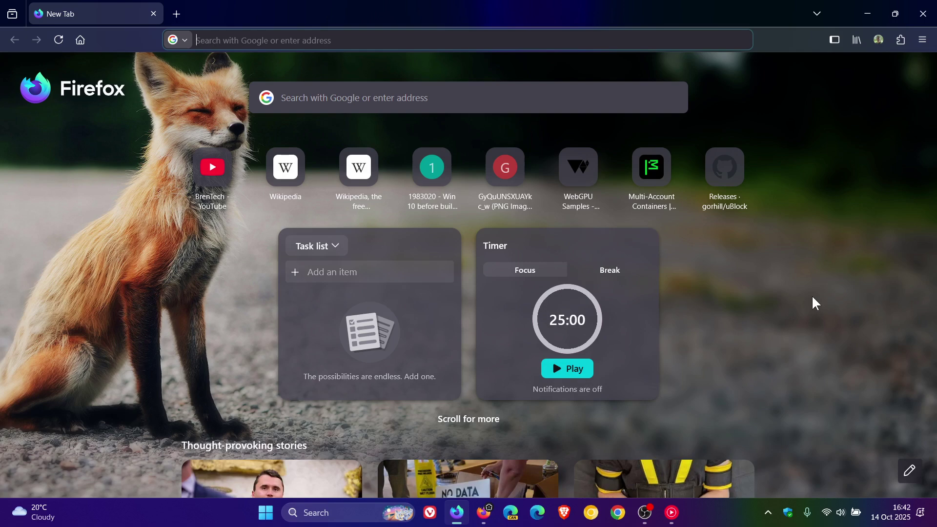
pyautogui.click(859, 15)
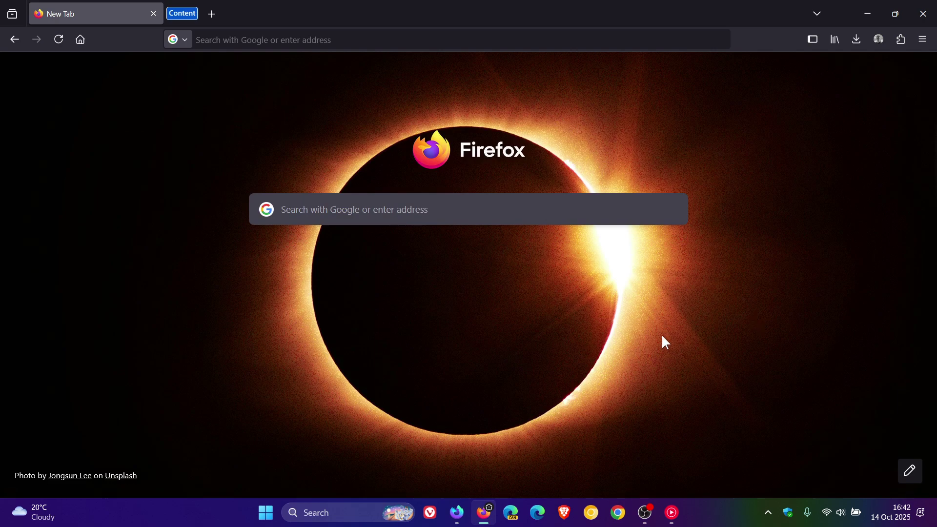
# - Play the first bookmarked video in Videos, pop it into Picture-in-Picture, then close PiP without pausing
pyautogui.click(835, 40)
pyautogui.click(773, 61)
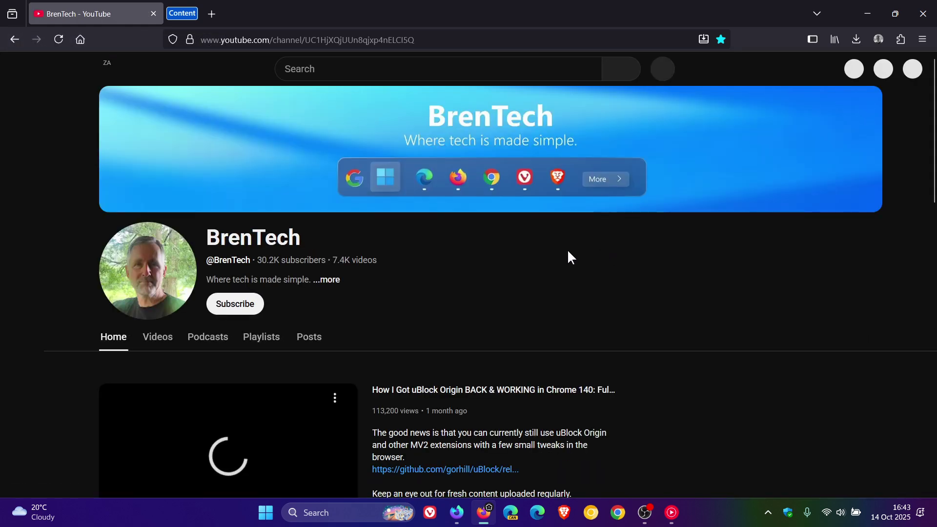
pyautogui.scroll(-5, 239, 411)
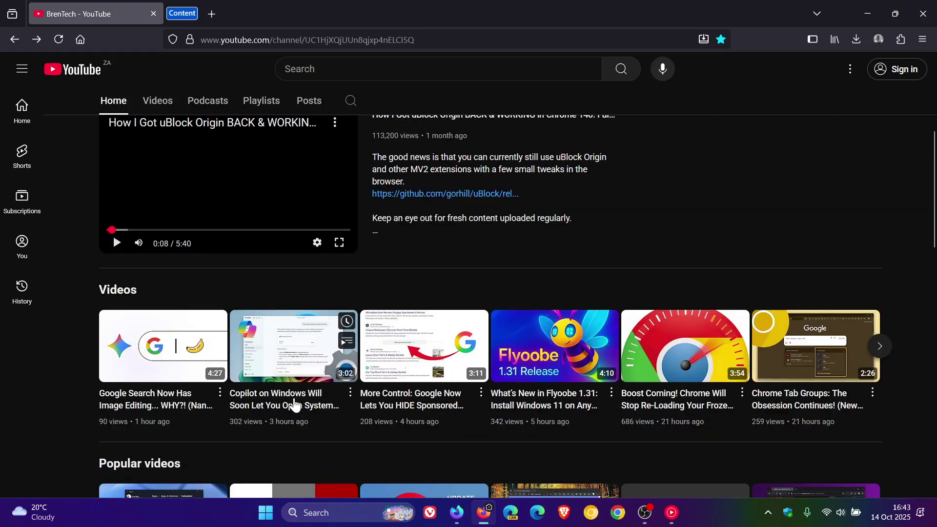
pyautogui.click(161, 349)
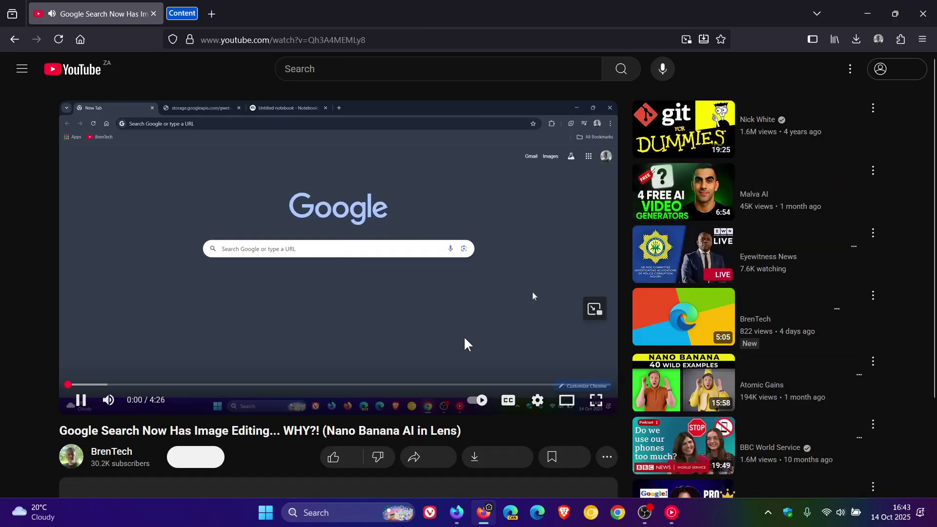
pyautogui.click(108, 405)
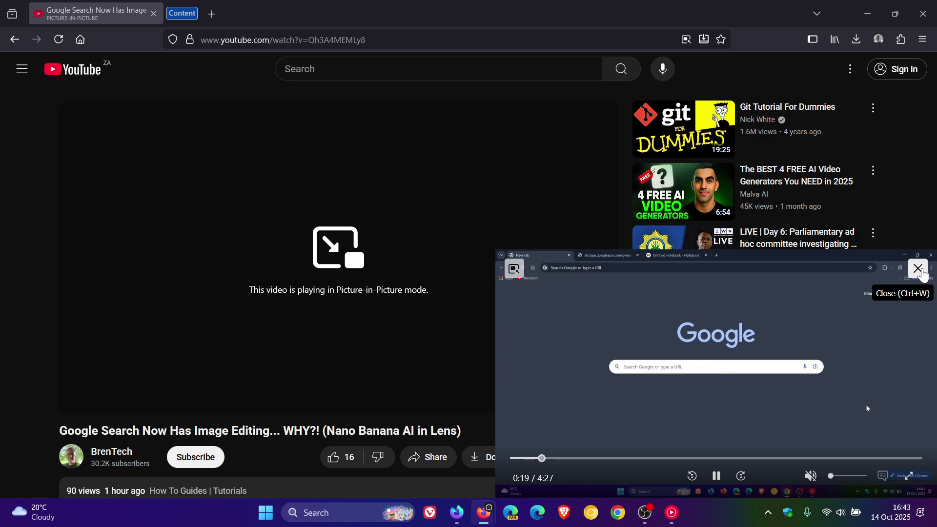
pyautogui.click(918, 269)
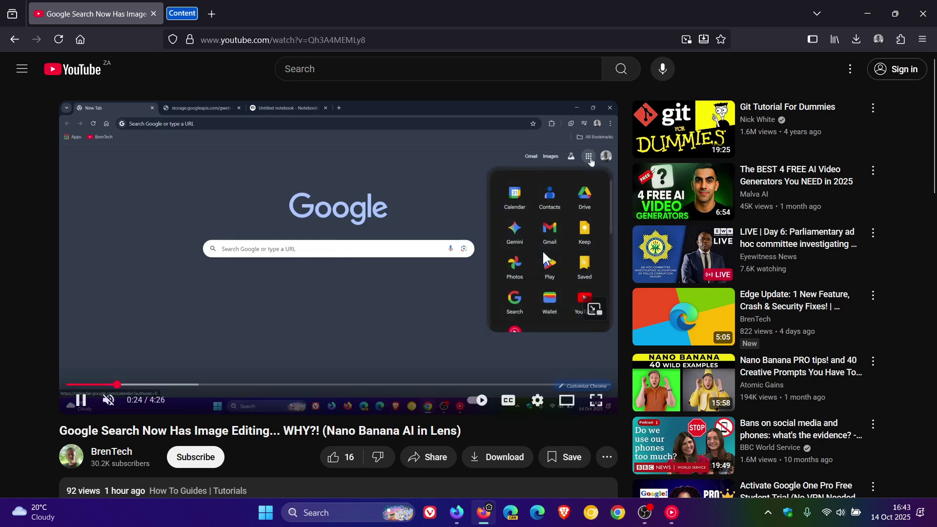
# - Skip the video ahead, pop it into picture-in-picture, then close PiP by keyboard so playback continues
pyautogui.press('Right')
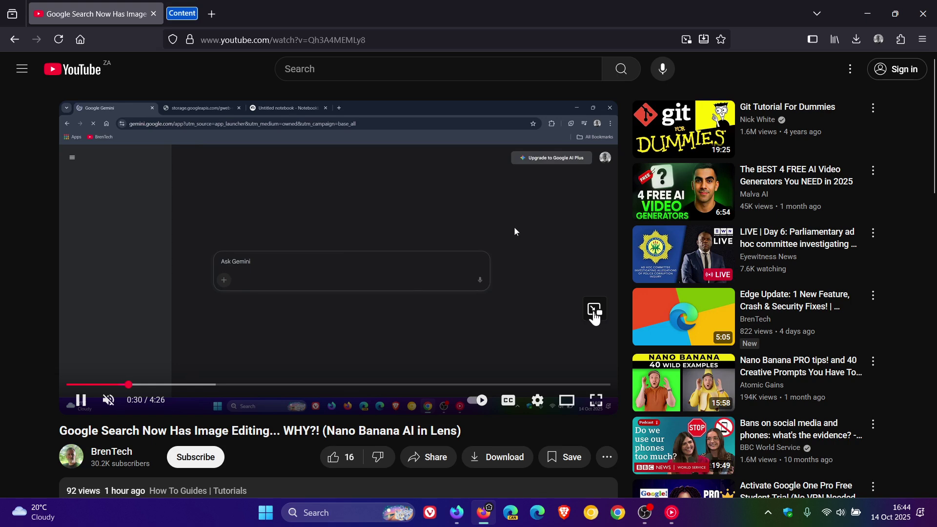
pyautogui.click(593, 310)
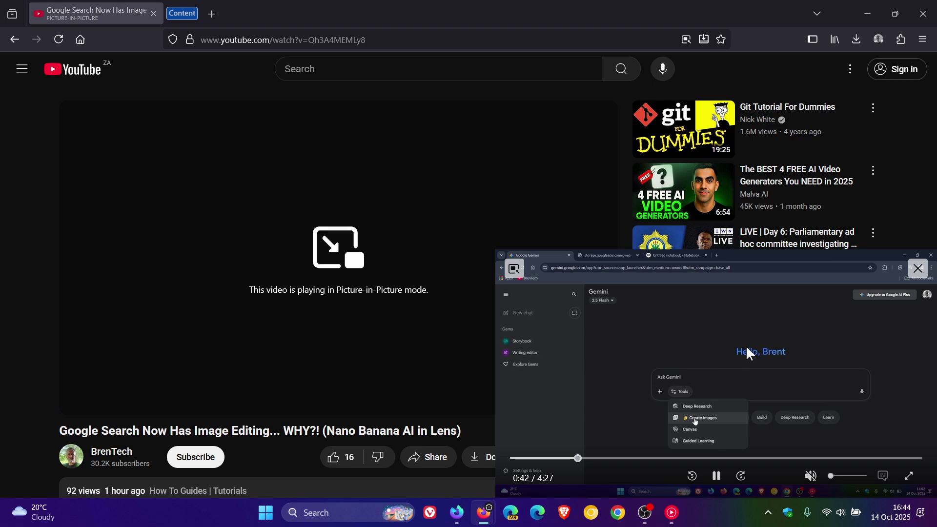
pyautogui.hotkey('ctrl', 'shift', ']')
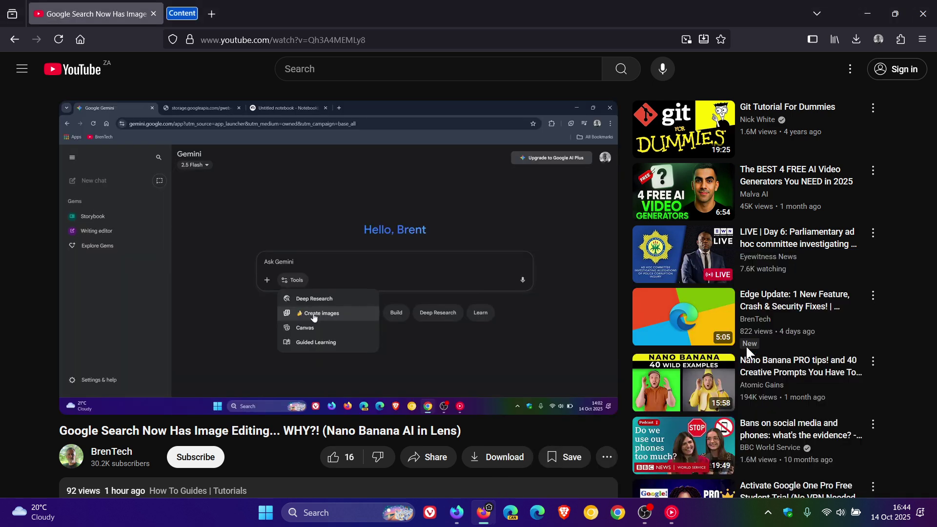
pyautogui.moveTo(566, 229)
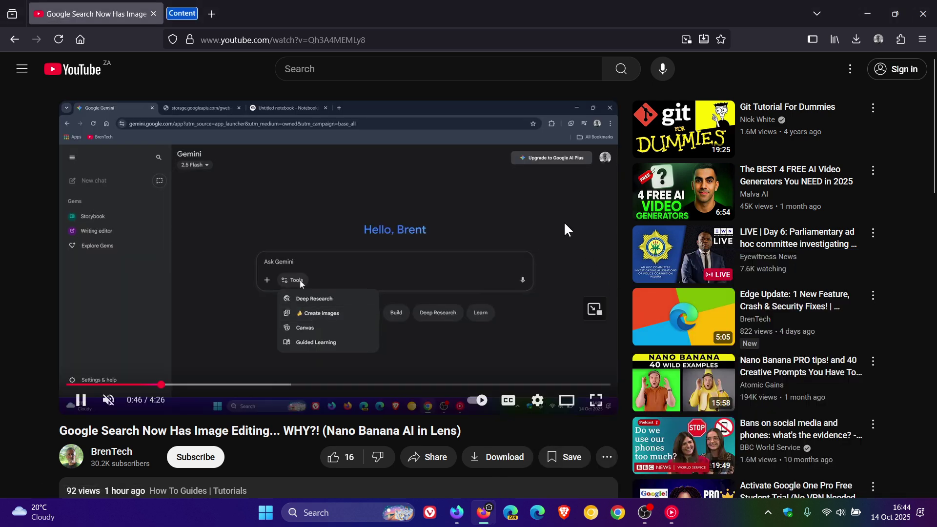
# - Go to the Home New Tab page with the eclipse background and dismiss the main menu
pyautogui.click(80, 39)
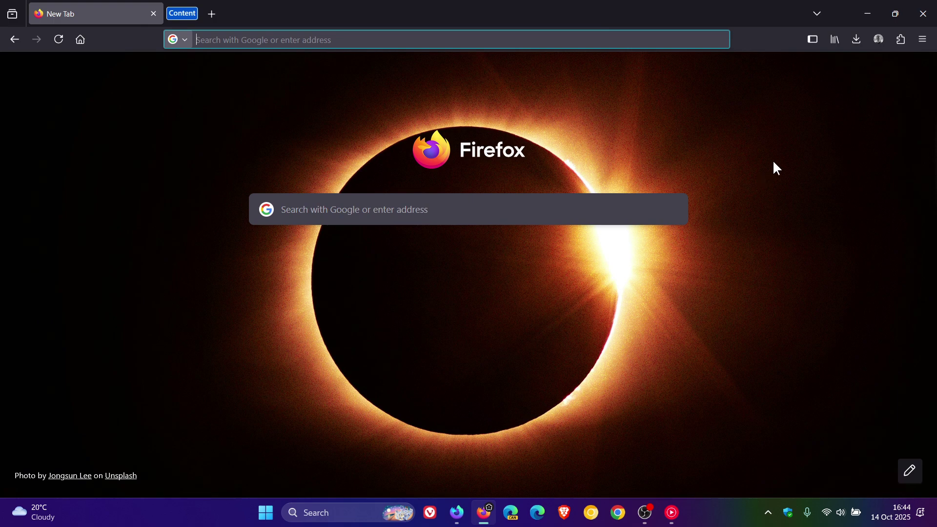
pyautogui.click(923, 40)
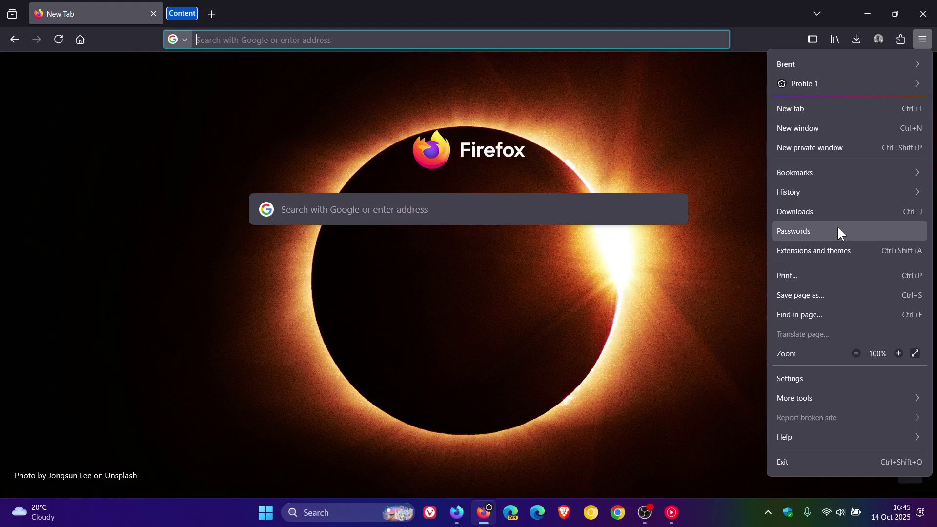
pyautogui.click(694, 137)
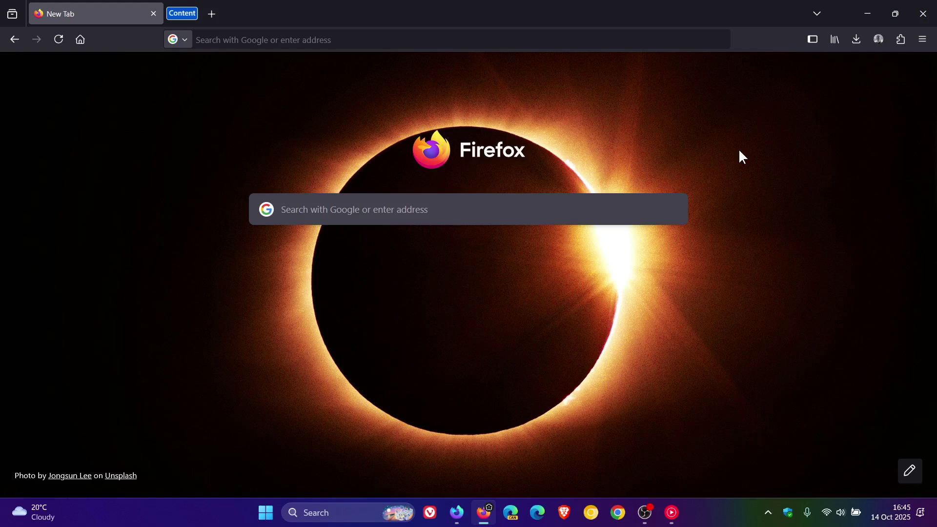
# - In Nightly, search the BrenTech channel banner with Google Lens, then return to the channel tab
pyautogui.click(460, 515)
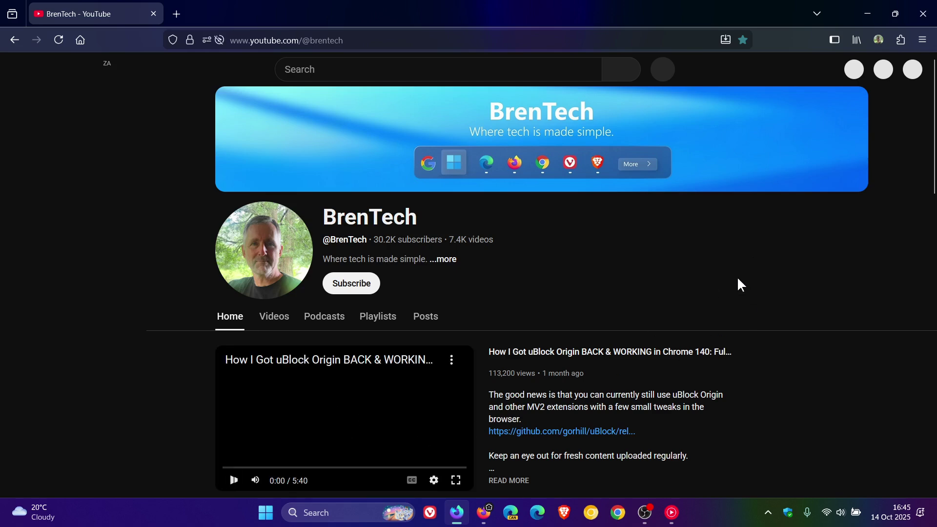
pyautogui.rightClick(363, 106)
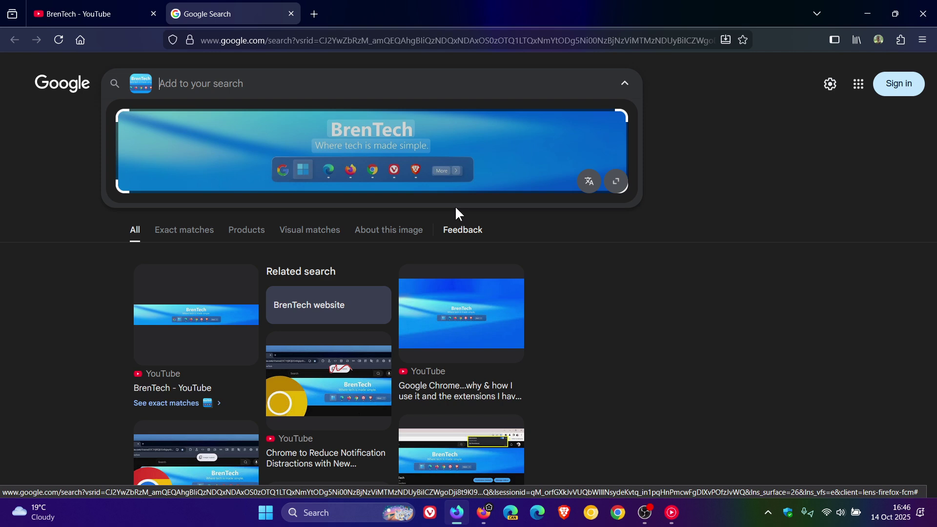
pyautogui.click(108, 18)
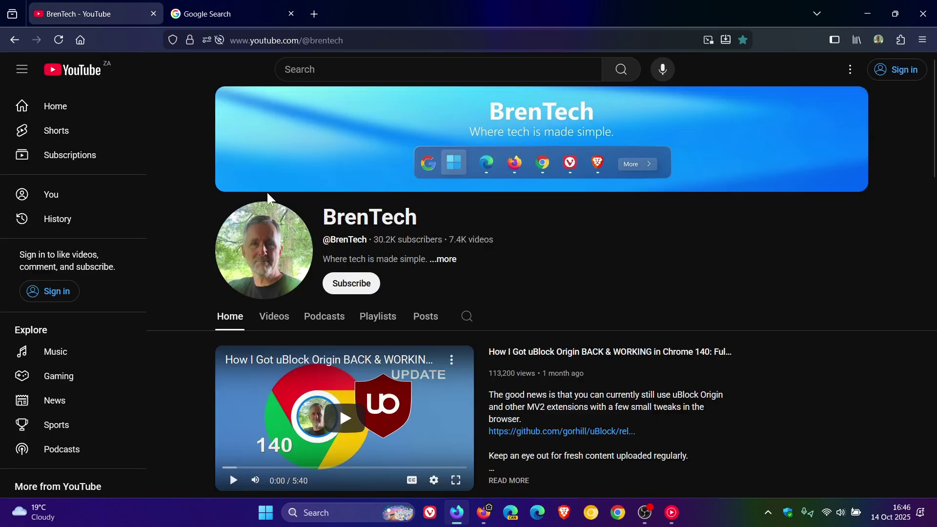
# - Dismiss the banner's image context menu and close the Firefox Nightly window
pyautogui.rightClick(370, 109)
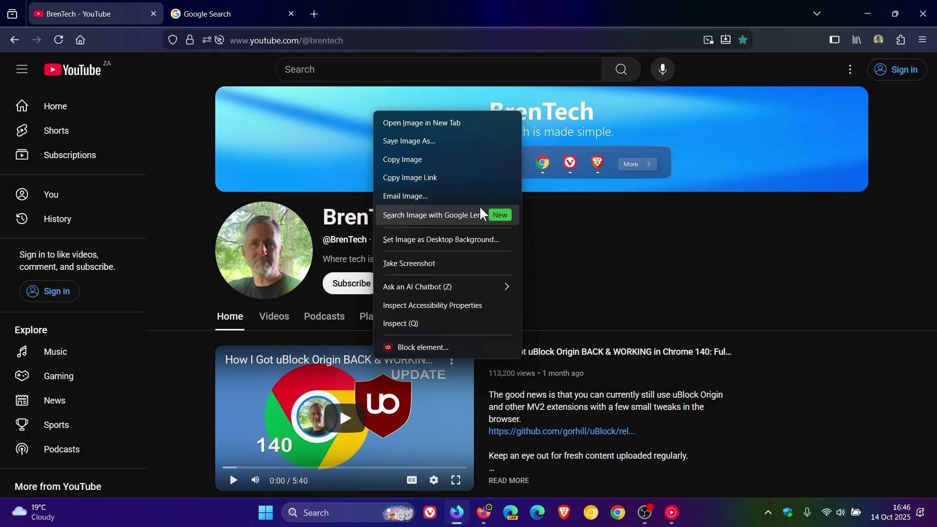
pyautogui.press('Escape')
pyautogui.click(924, 19)
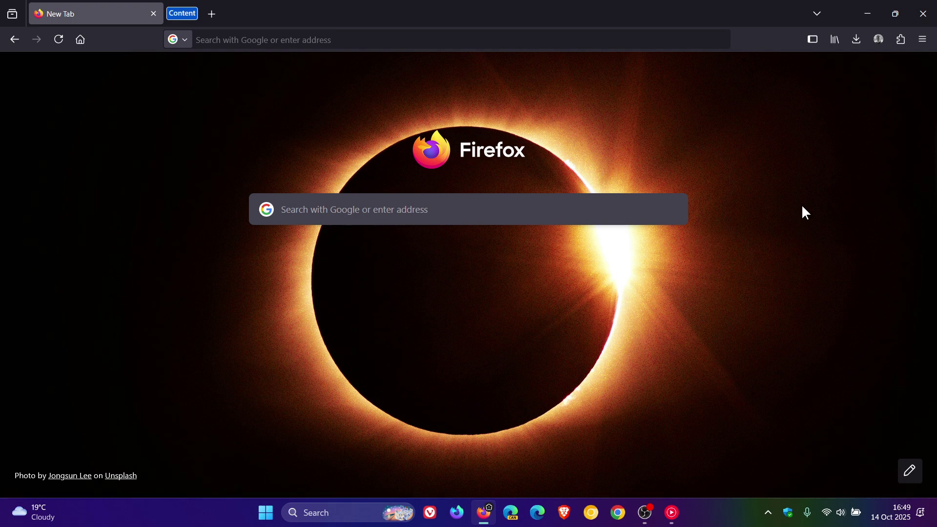
pyautogui.click(179, 40)
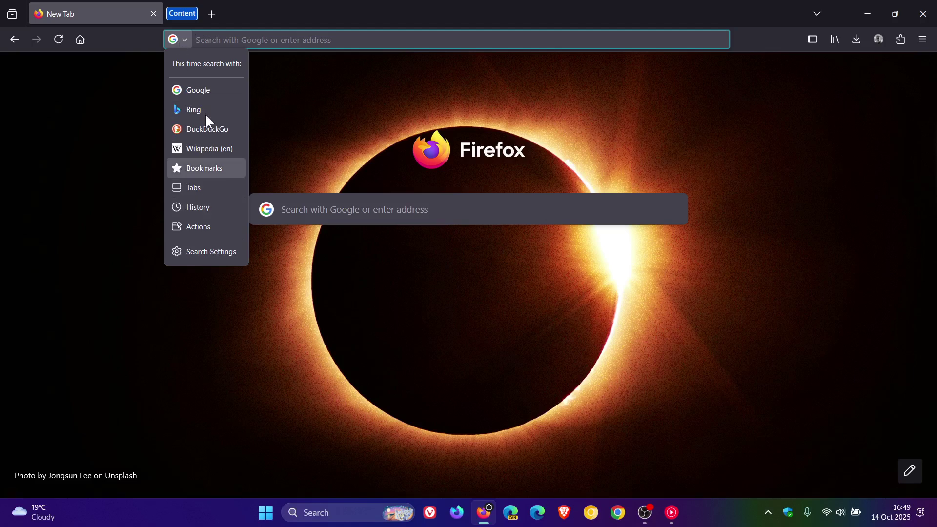
pyautogui.click(746, 150)
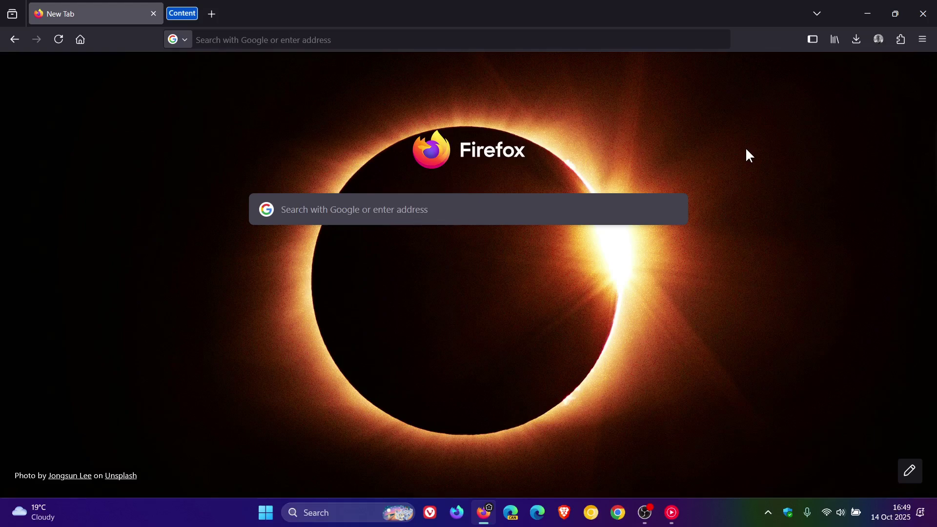